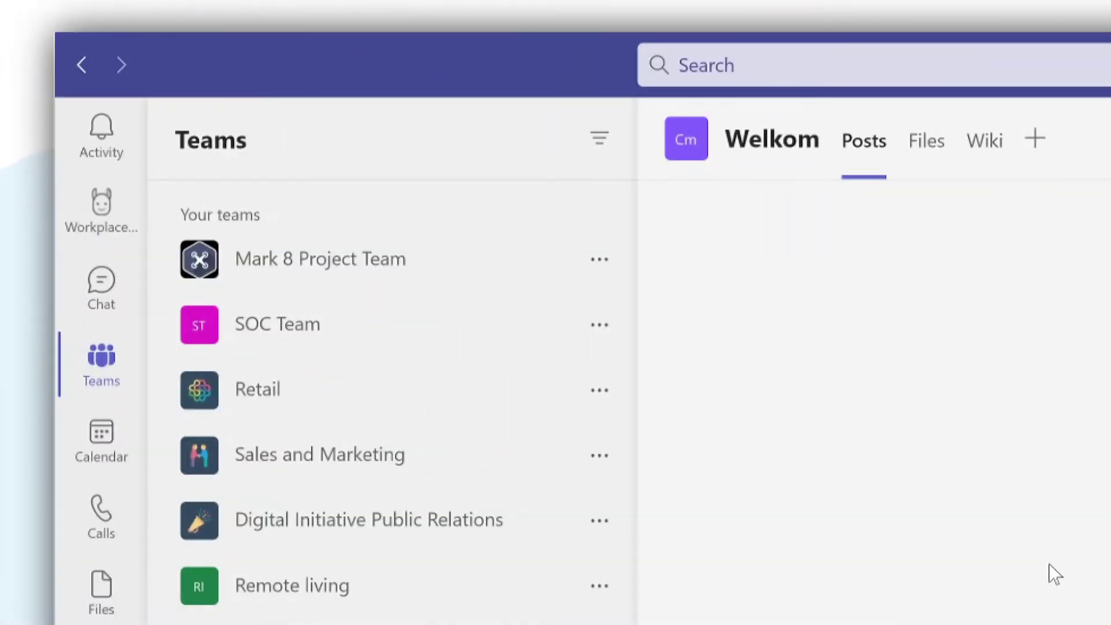
# - Open the WorkplaceBuddy app from the Teams left sidebar
pyautogui.click(95, 211)
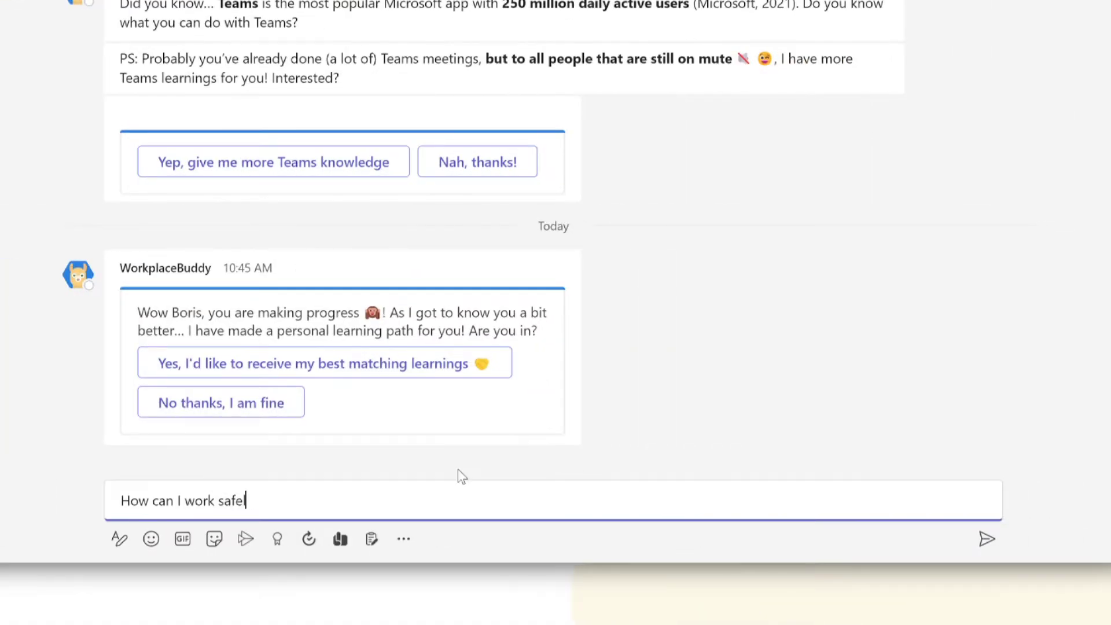
# - Send the bot the question 'How can I work safely?'
pyautogui.press('Return')
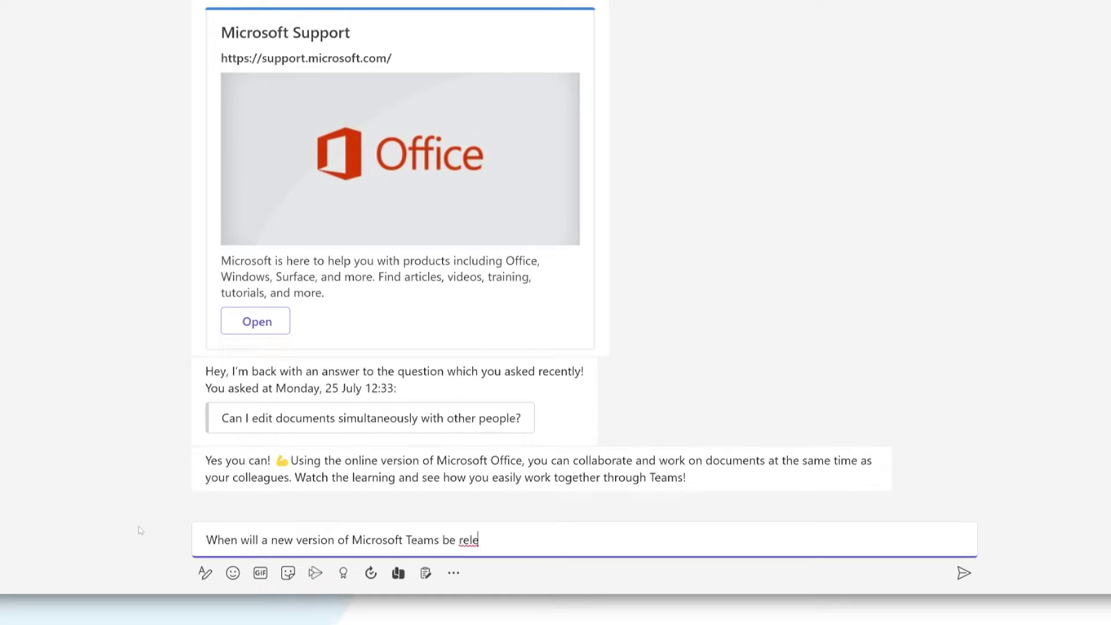
# - Send the bot the question about the next Microsoft Teams release
pyautogui.press('Return')
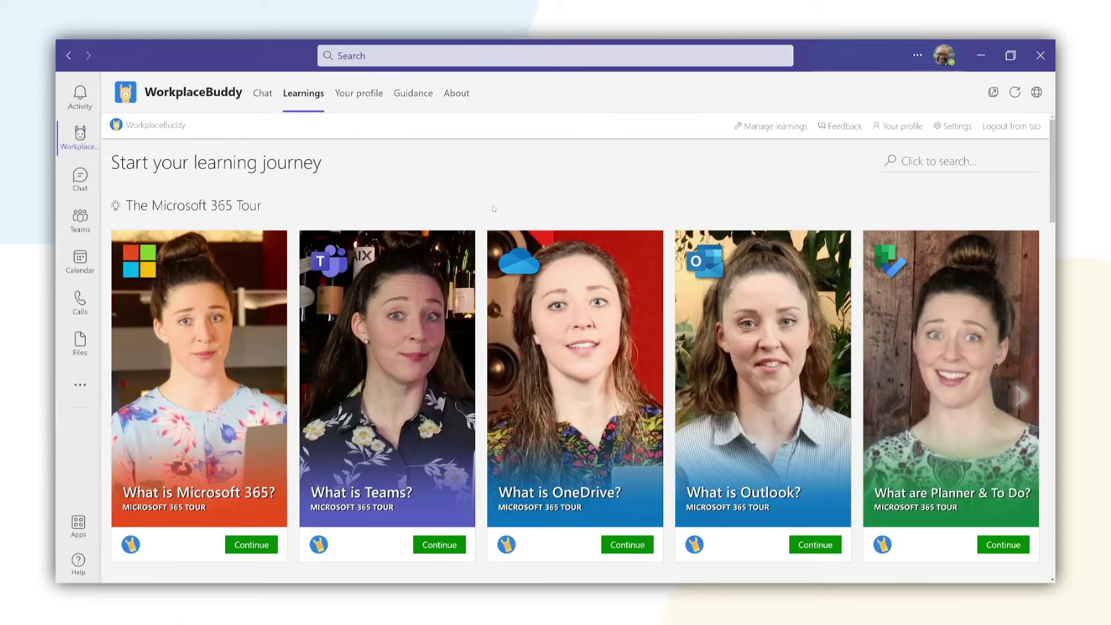
pyautogui.scroll(-1, 493, 208)
pyautogui.scroll(-2, 500, 215)
pyautogui.scroll(-1, 503, 219)
pyautogui.scroll(-2, 511, 225)
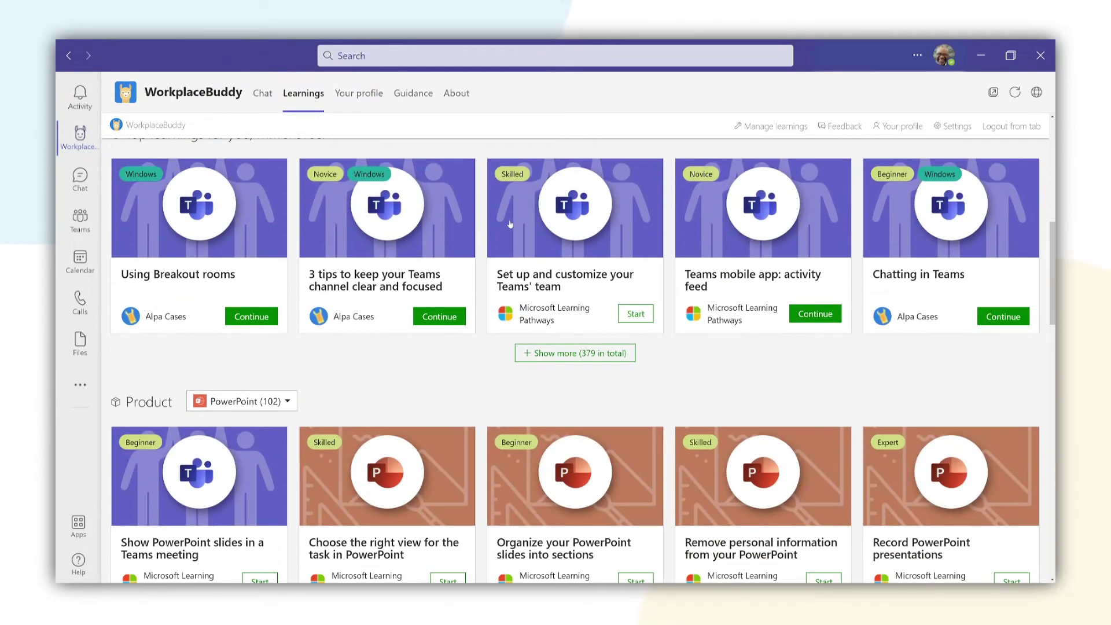
pyautogui.scroll(-2, 509, 225)
pyautogui.scroll(-3, 510, 224)
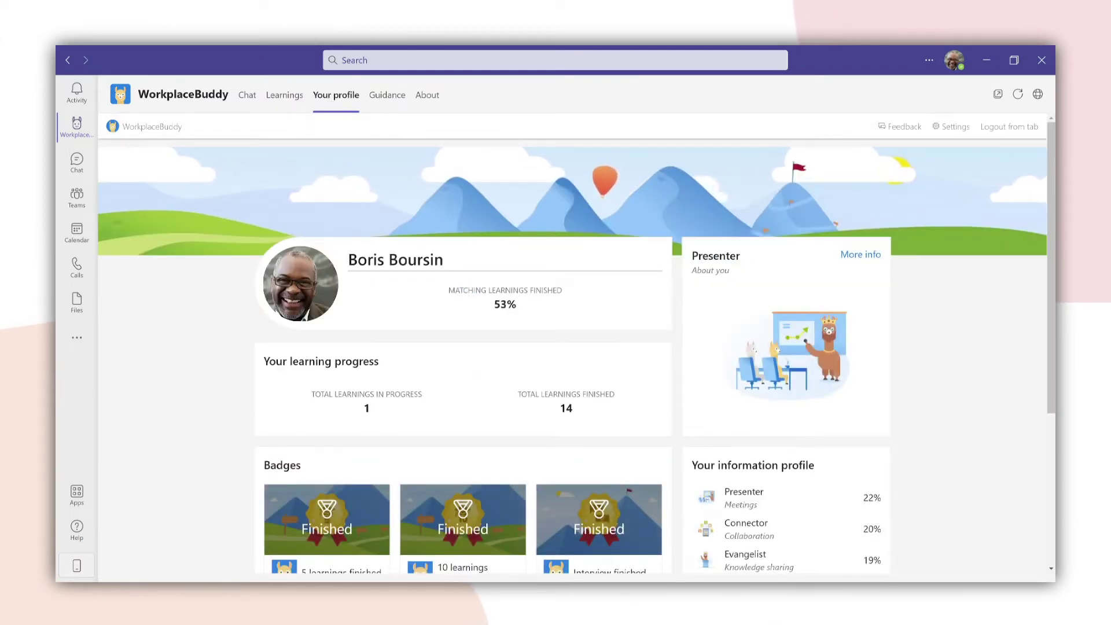
pyautogui.scroll(-3, 679, 246)
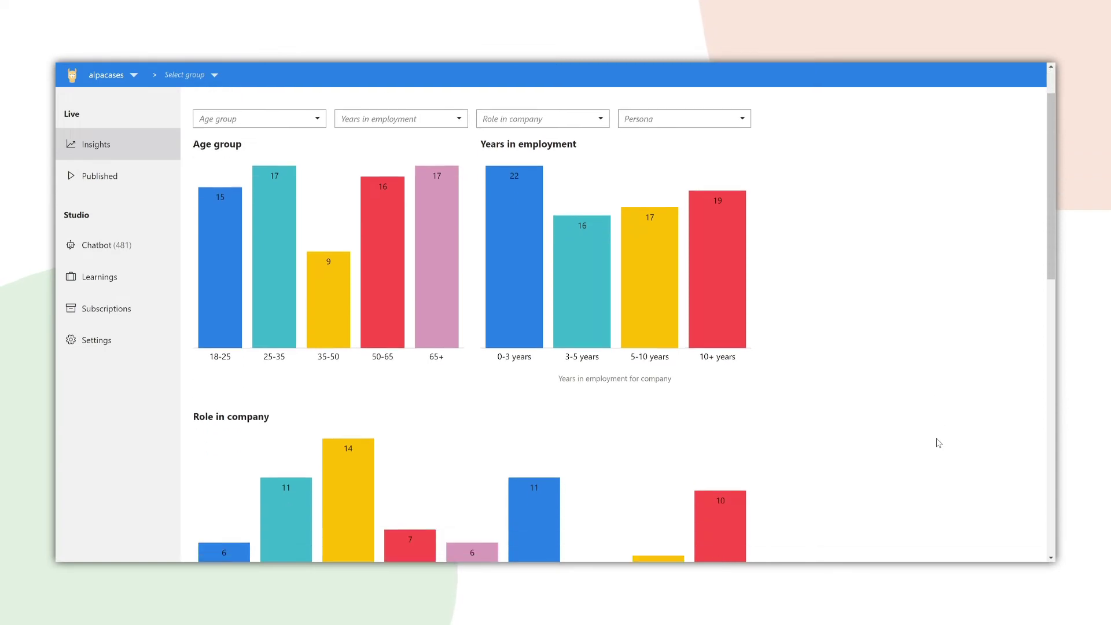
pyautogui.scroll(-3, 937, 443)
pyautogui.scroll(-2, 937, 443)
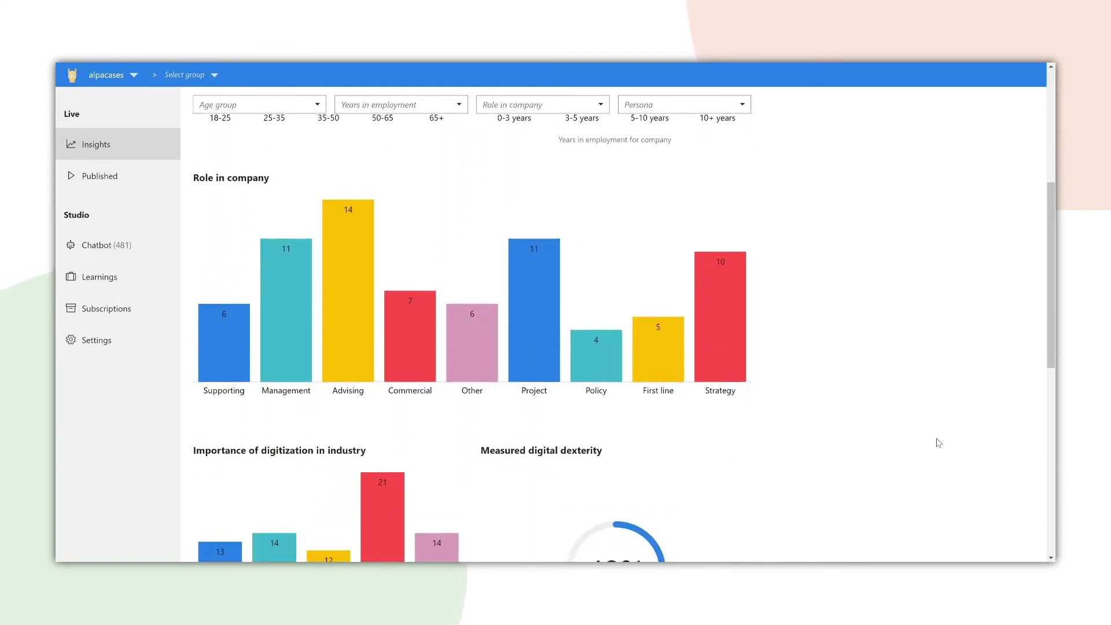
pyautogui.scroll(-2, 937, 443)
pyautogui.scroll(-5, 937, 442)
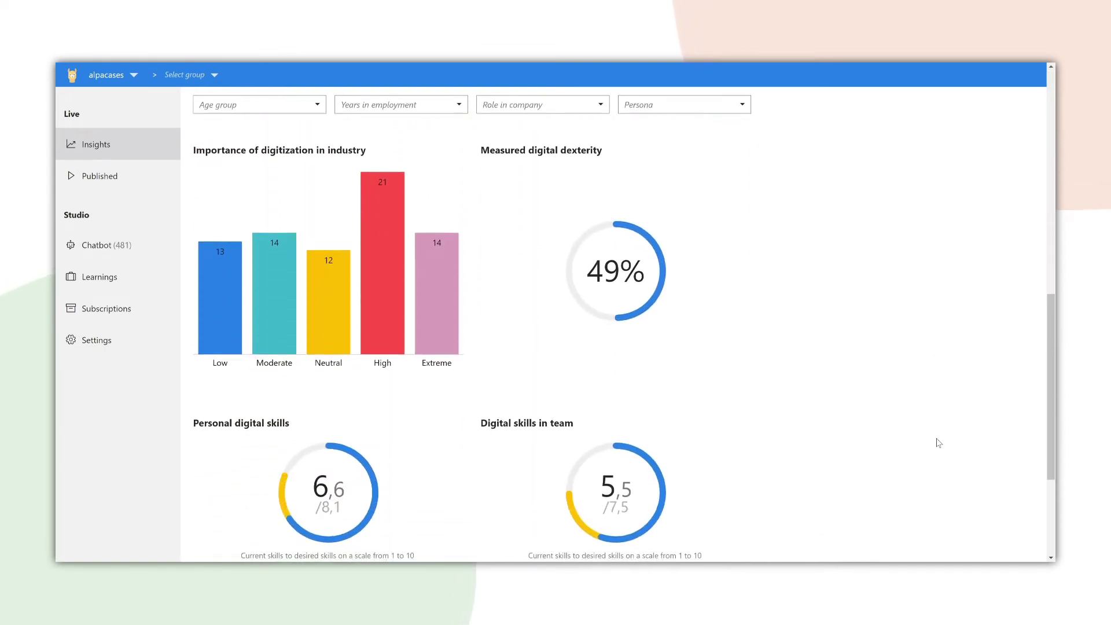
pyautogui.scroll(-1, 937, 443)
pyautogui.scroll(-4, 938, 443)
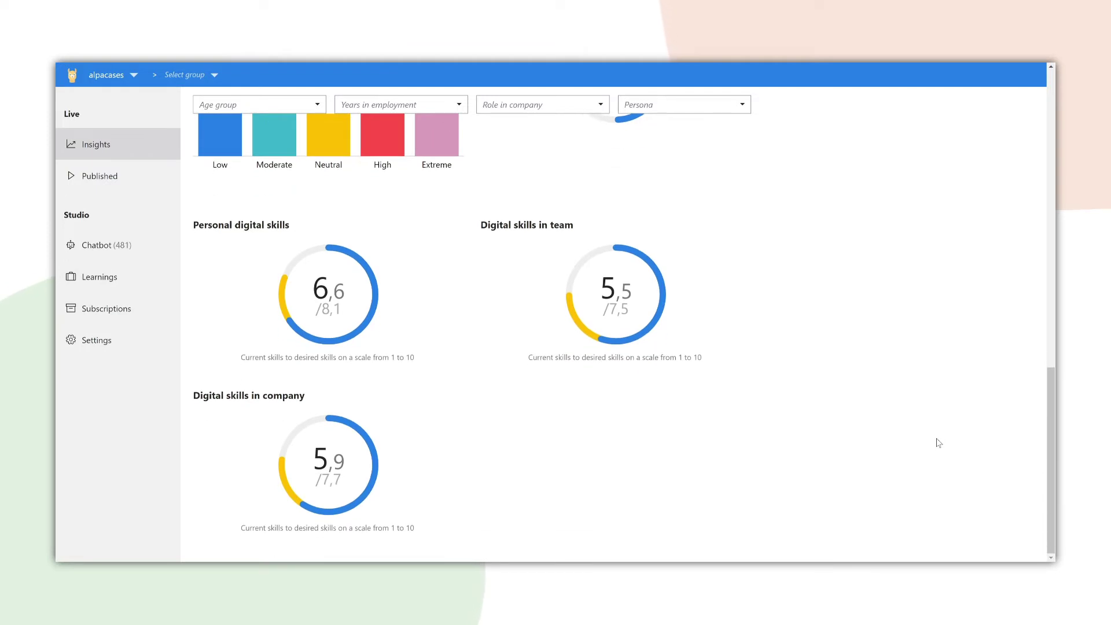
pyautogui.scroll(1, 937, 443)
pyautogui.scroll(10, 937, 443)
pyautogui.scroll(3, 937, 443)
pyautogui.scroll(5, 937, 443)
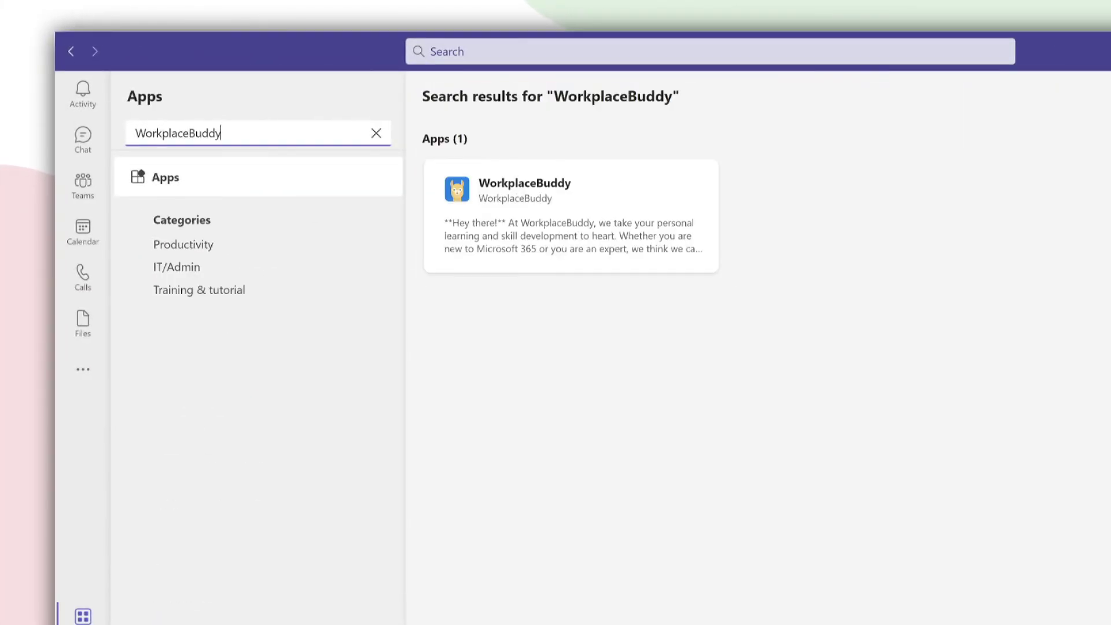
# - Open the WorkplaceBuddy search result's details page in the Teams app store
pyautogui.click(533, 209)
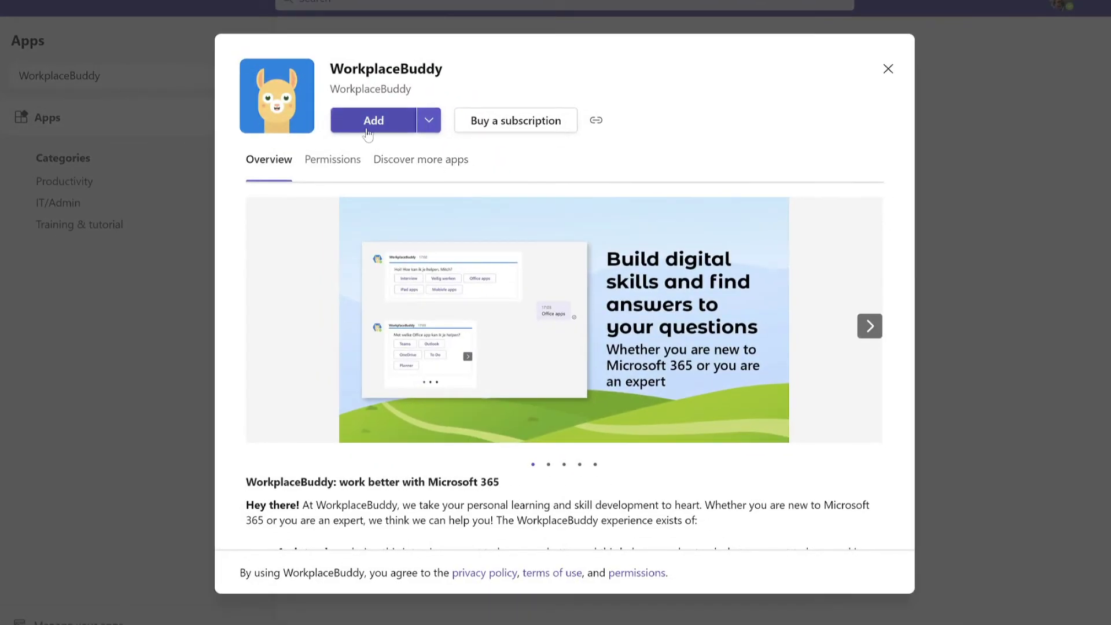